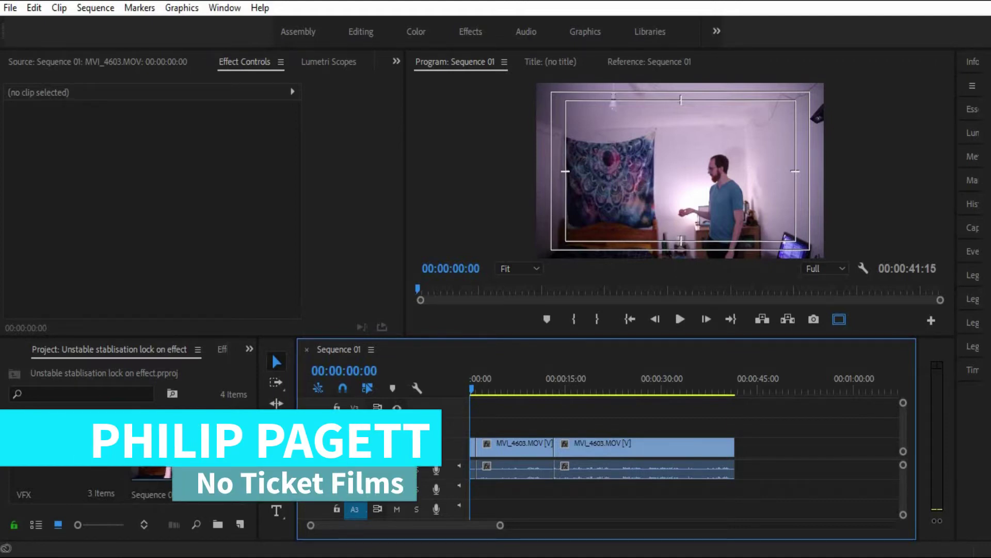
Add a red rectangle to a new graphic and stretch it across the full frame width
left_click(174, 9)
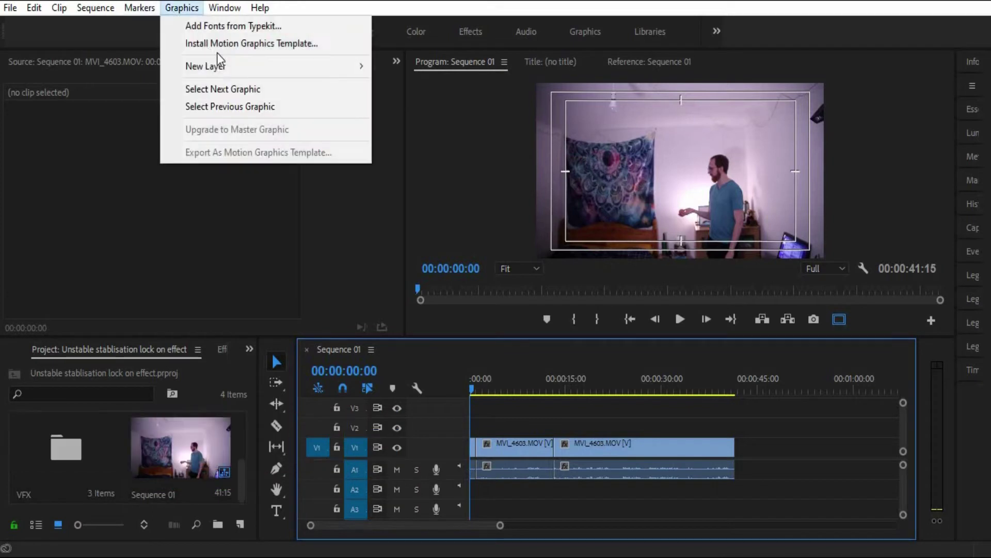
mouse_move(222, 64)
left_click(407, 106)
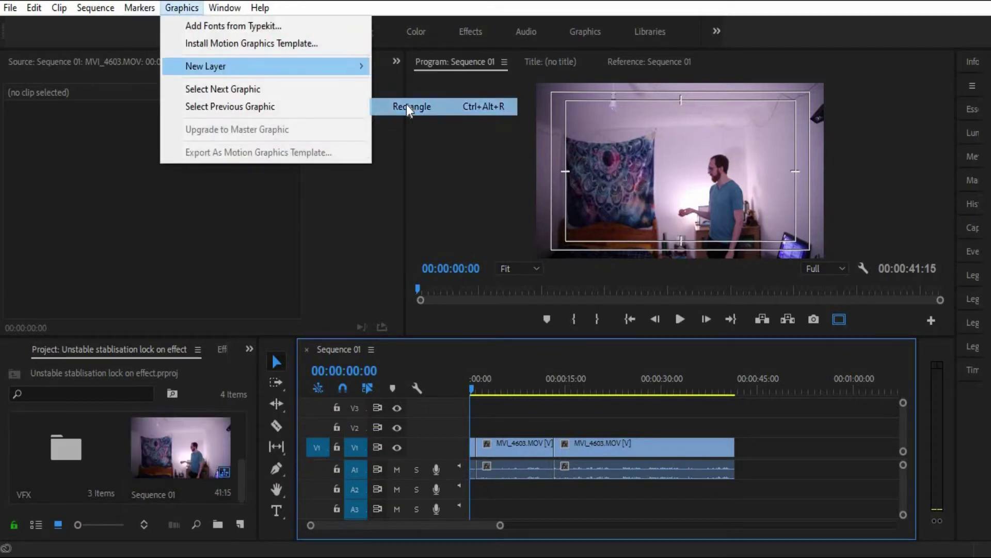
left_click_drag(702, 189, 526, 173)
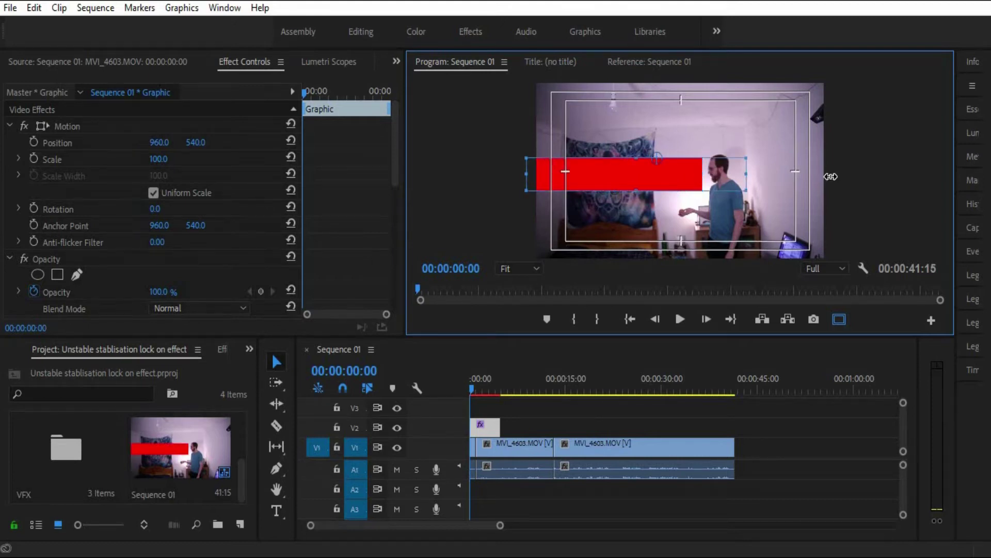
left_click_drag(702, 173, 831, 174)
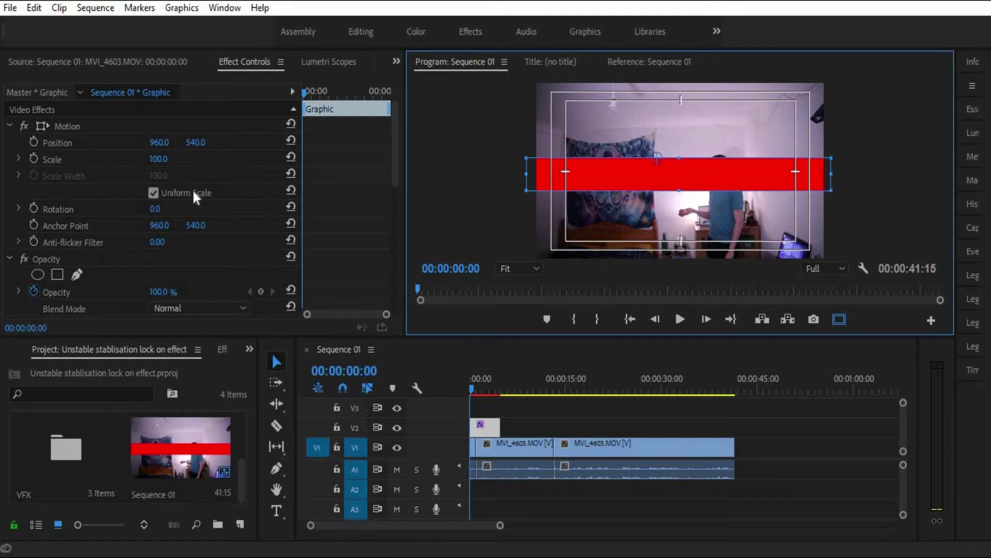
Add a second red rectangle and extend it vertically down to the frame bottom
left_click(183, 8)
mouse_move(224, 70)
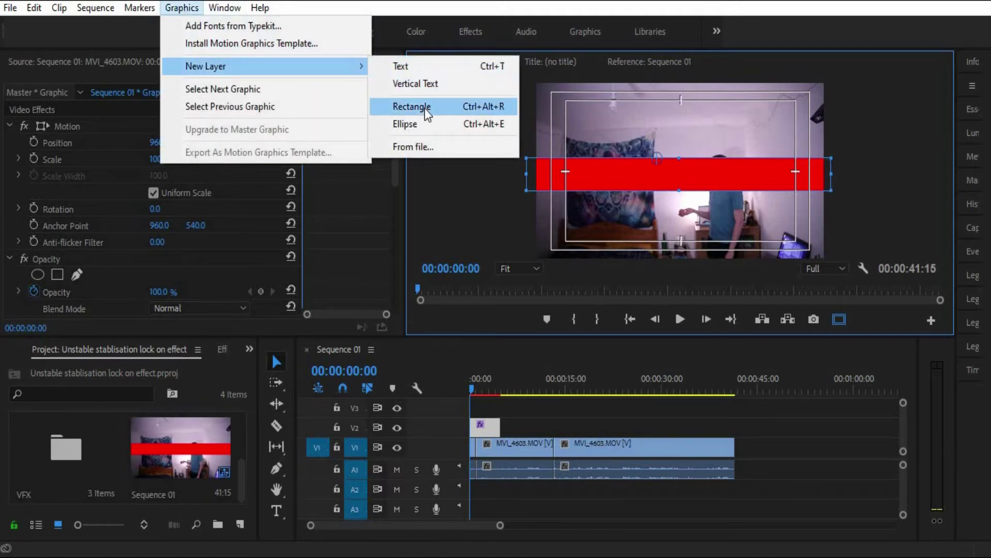
left_click(413, 105)
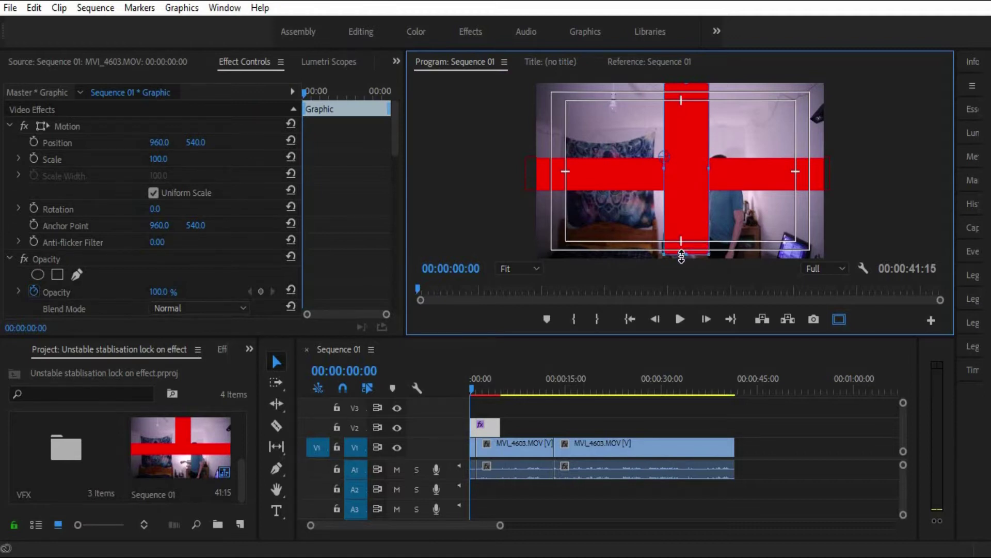
left_click_drag(681, 253, 682, 263)
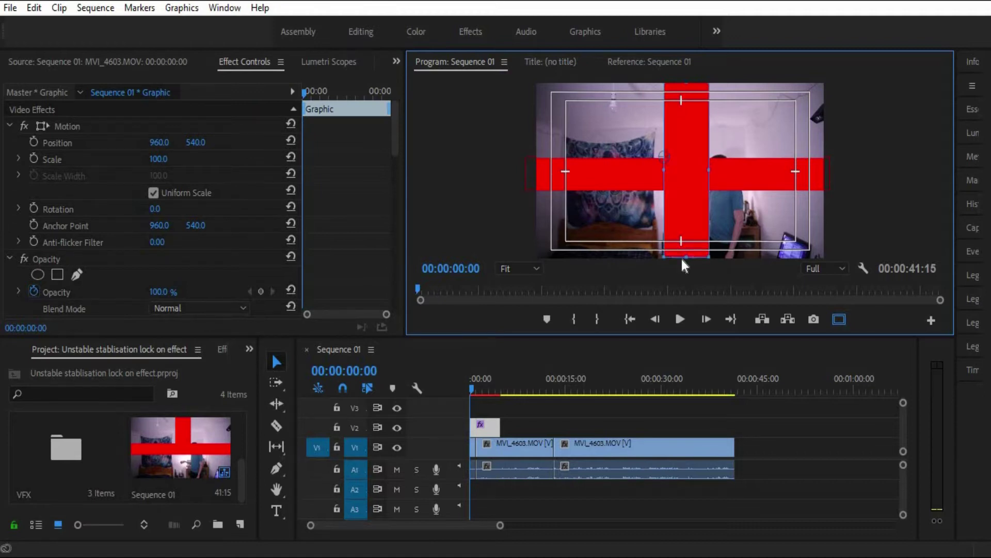
Customize the Program monitor's playback buttons and set the monitor zoom back to Fit
left_click(930, 320)
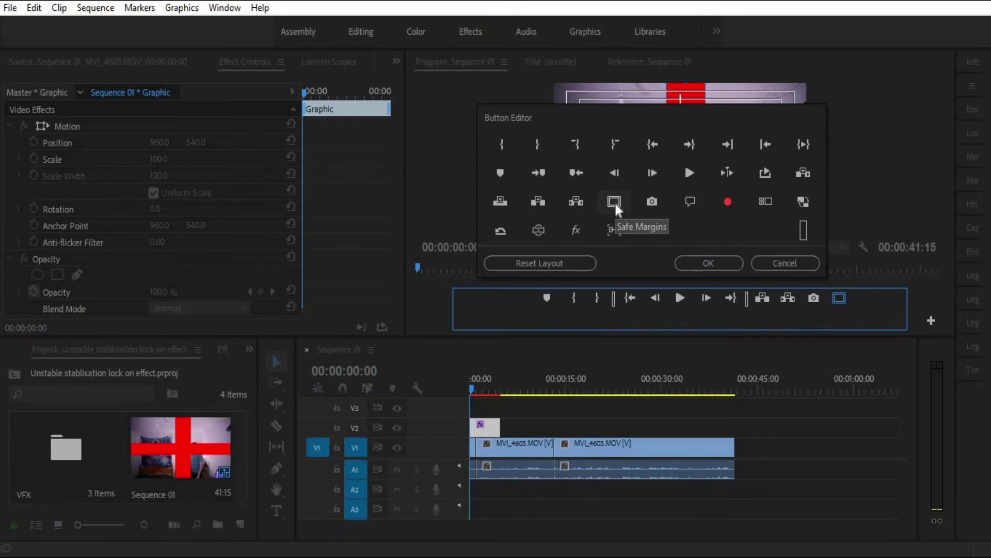
left_click(876, 320)
left_click(694, 263)
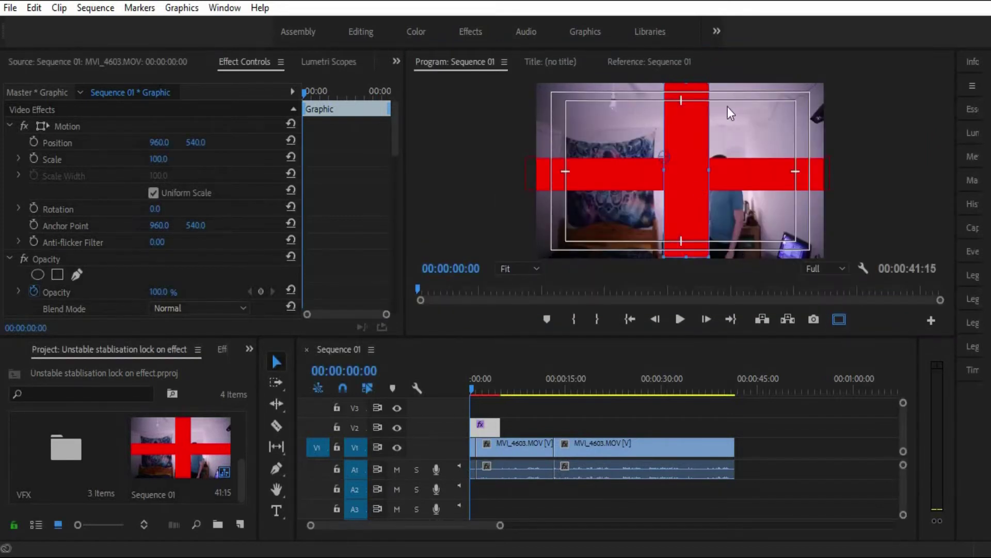
left_click(519, 268)
left_click(528, 287)
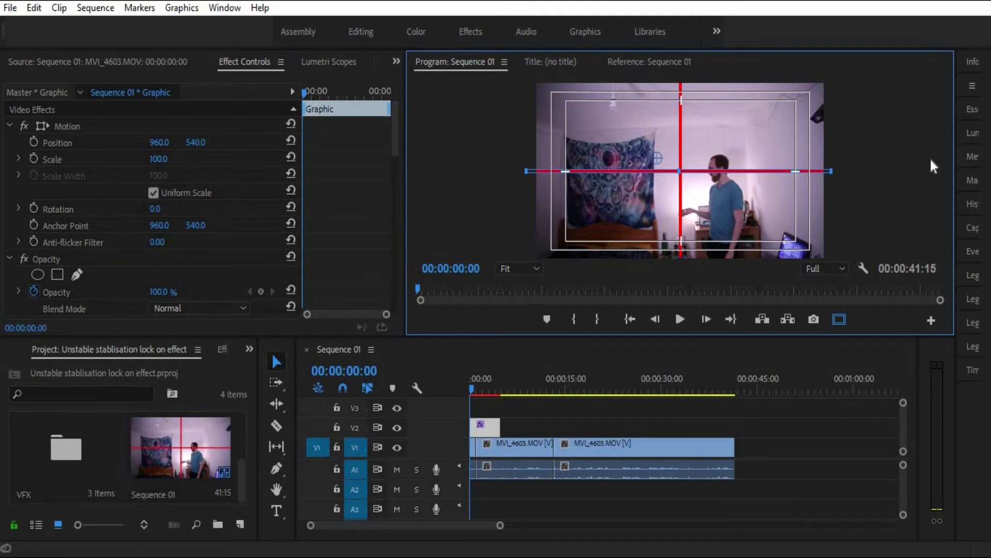
Lengthen the crosshair graphic clip to 00:00:10:14 and play through to check it
left_click(883, 178)
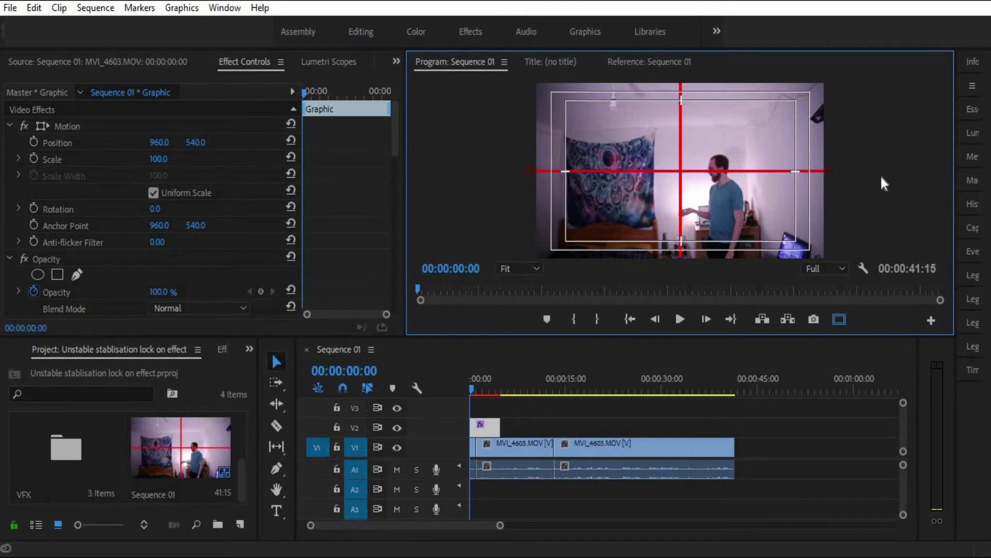
left_click_drag(500, 428, 553, 428)
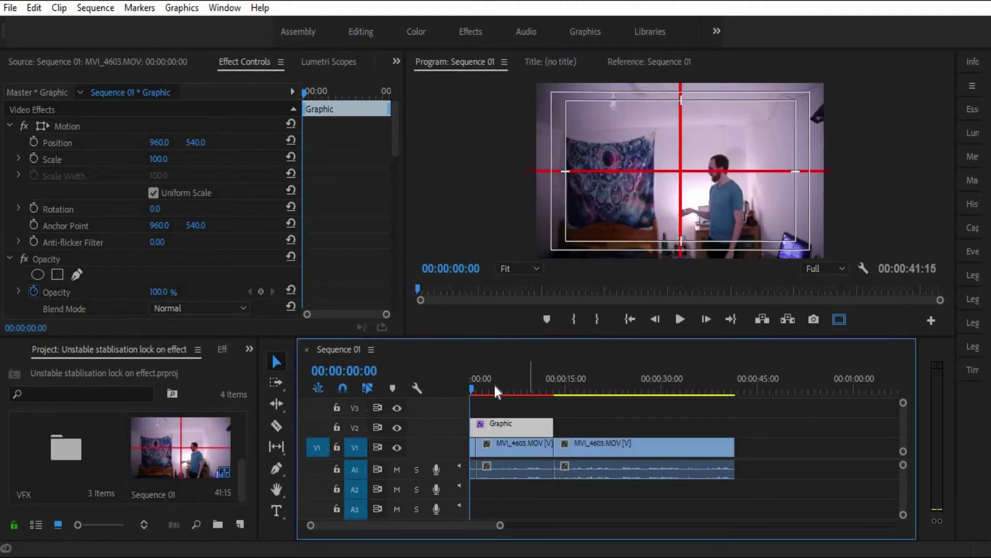
left_click_drag(476, 390, 560, 392)
Create a new 1920x1080 Color Matte in bright red FF2525
left_click(588, 408)
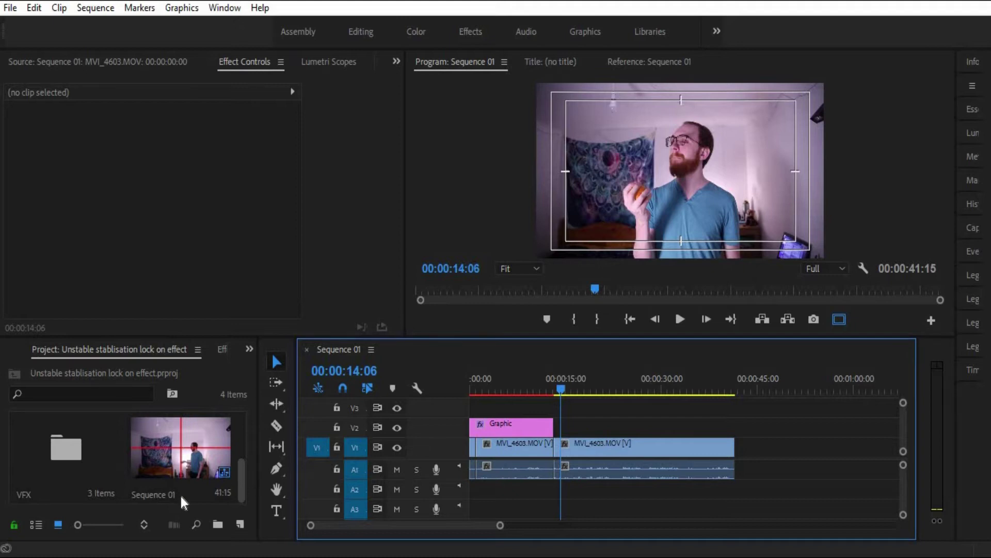
left_click(240, 524)
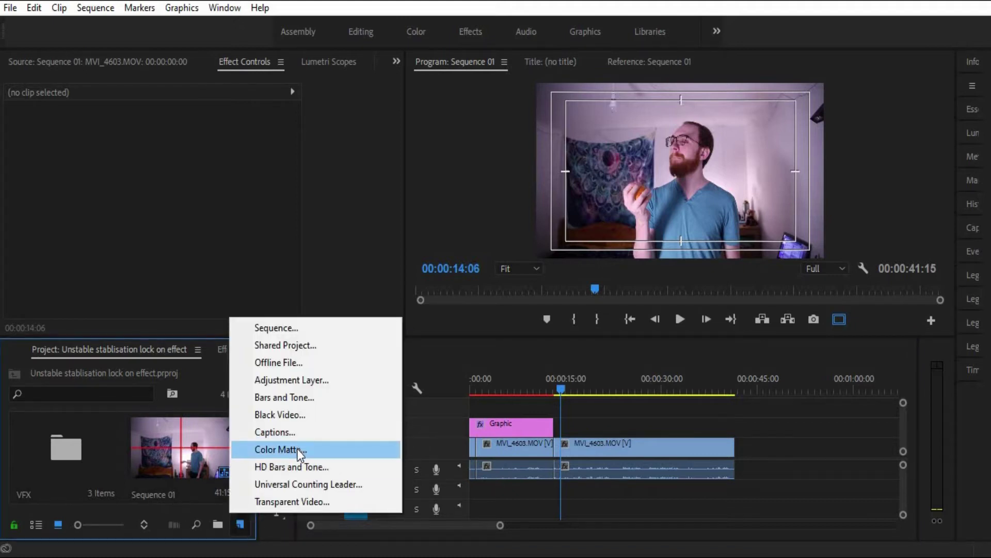
left_click(295, 449)
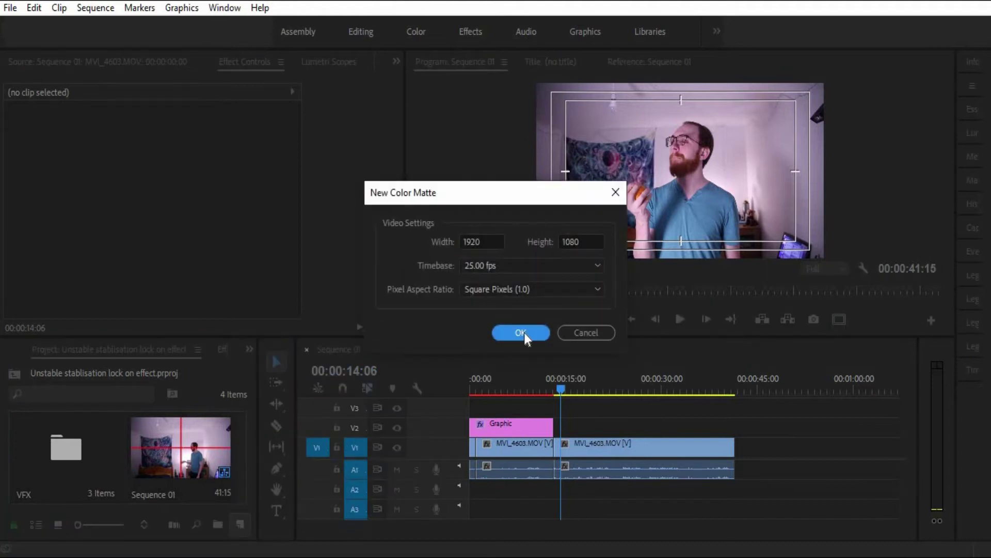
left_click(524, 332)
left_click(492, 402)
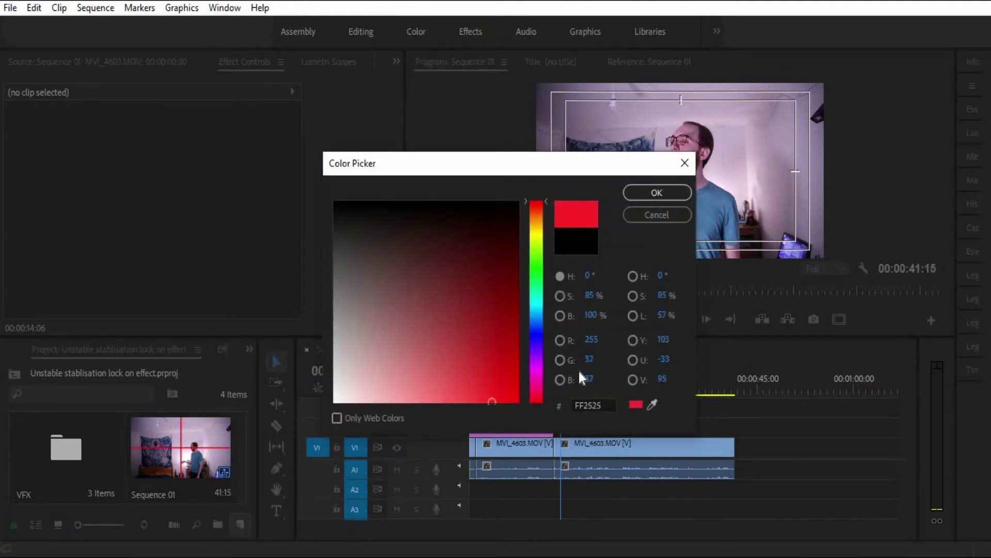
left_click(671, 191)
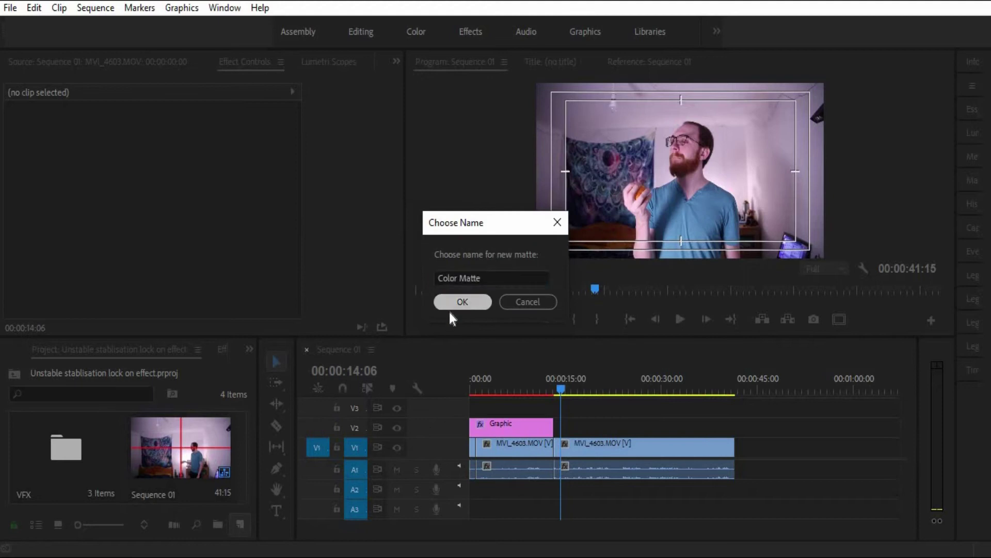
Keep the default Color Matte name, place it above the second clip, and move to 00:00:23:05
left_click(450, 309)
left_click_drag(79, 453, 735, 423)
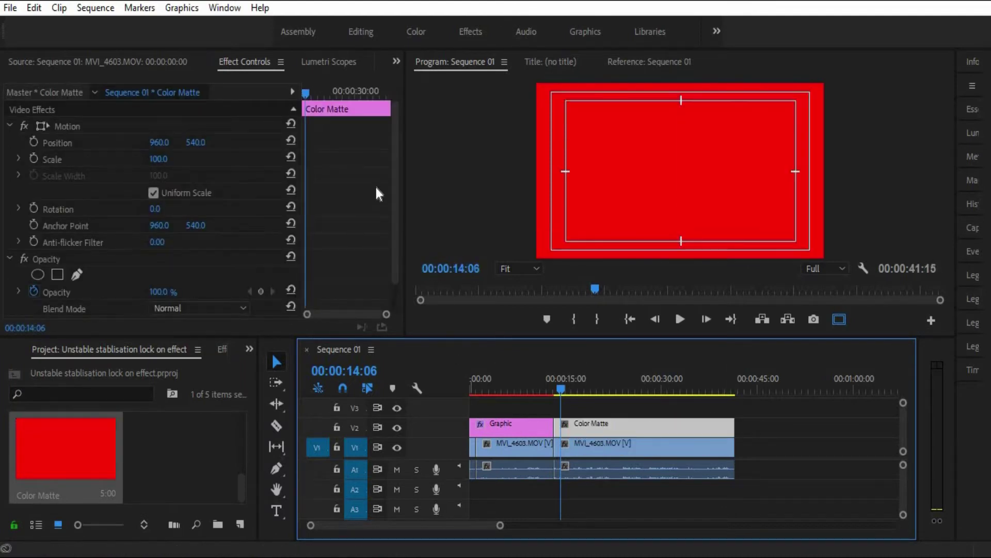
left_click(618, 386)
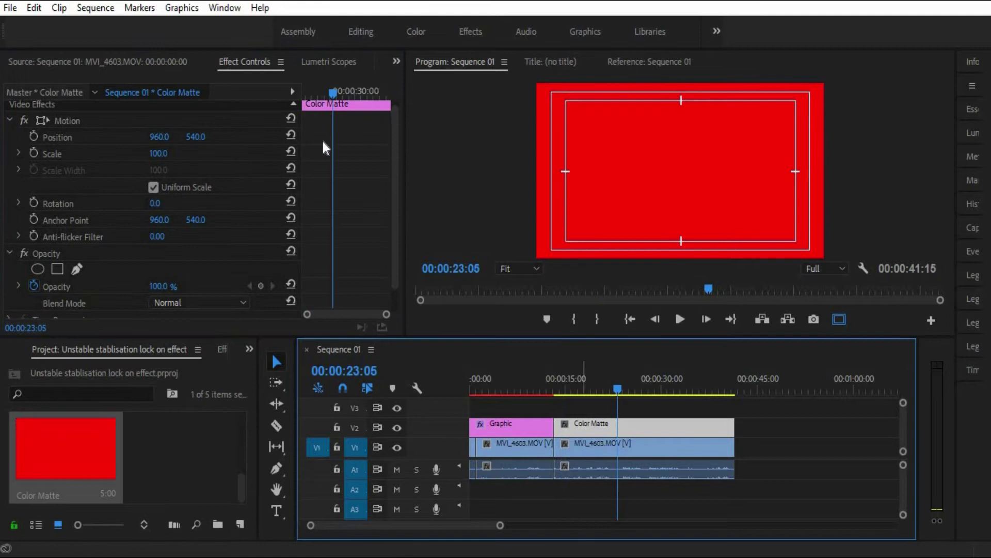
Mask the Color Matte with an ellipse over the face and set its opacity to 26%
left_click_drag(395, 178, 349, 206)
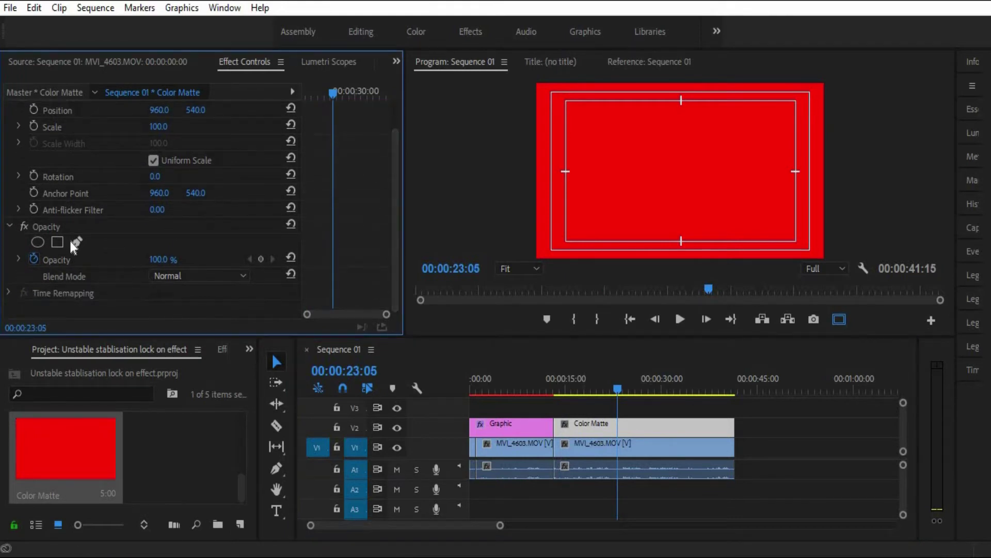
left_click(38, 242)
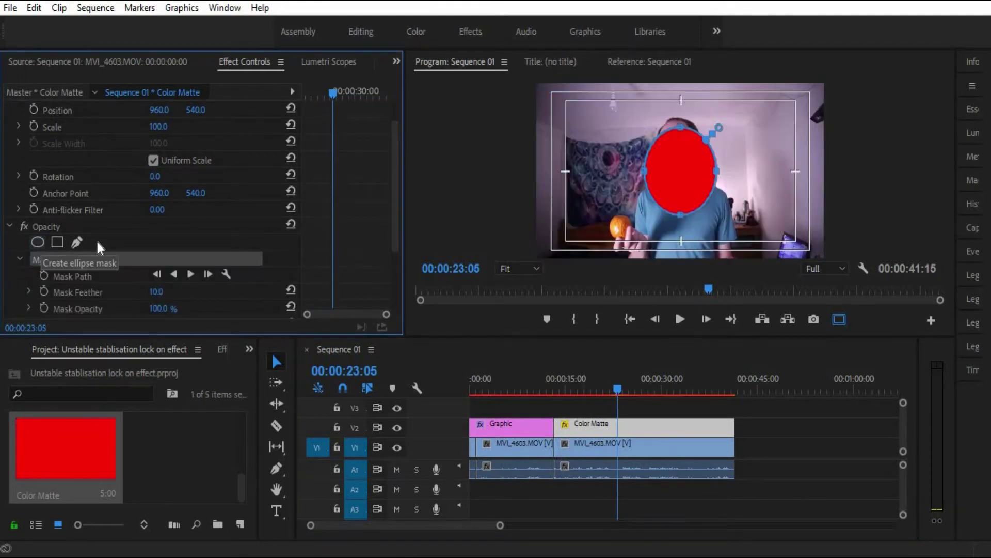
left_click_drag(674, 195, 702, 153)
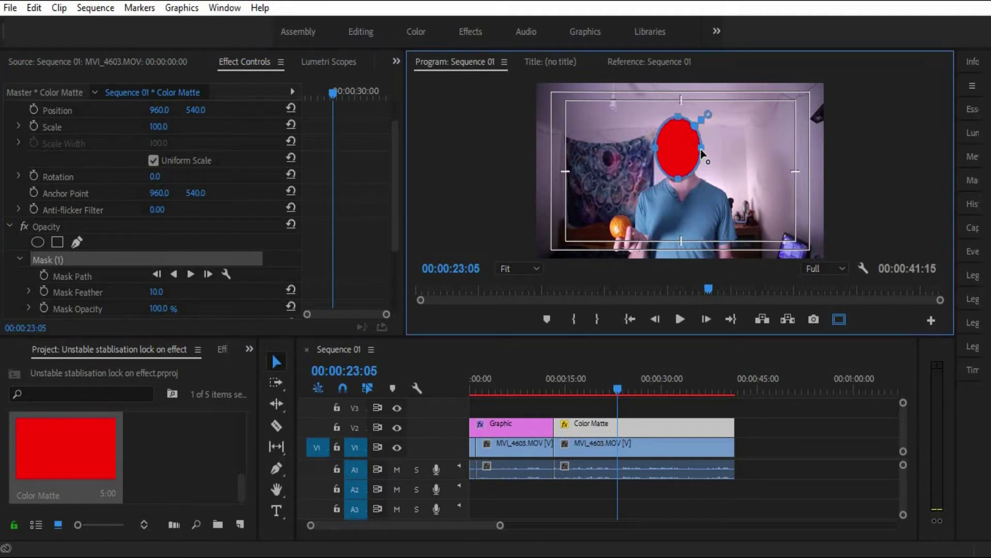
scroll(85, 265, "down", 3)
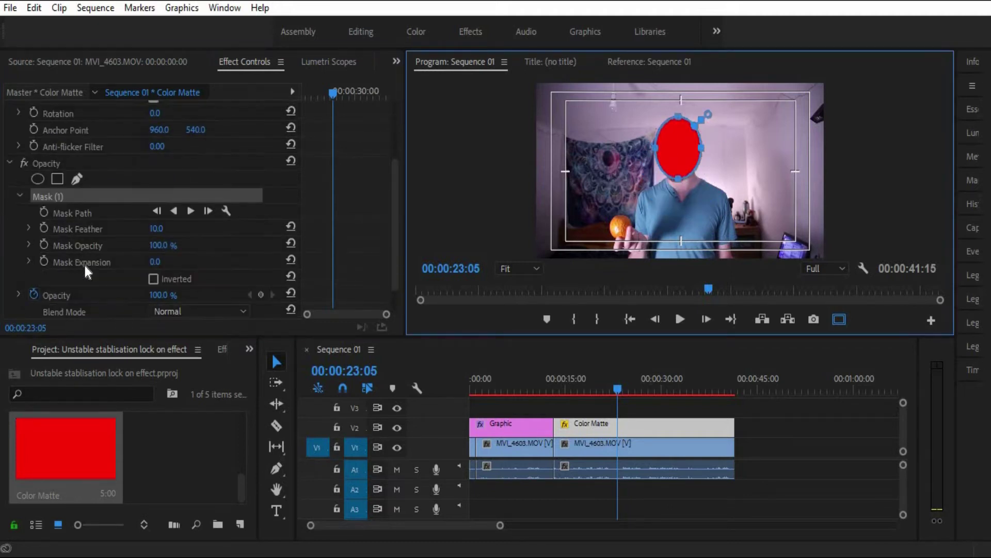
left_click(161, 259)
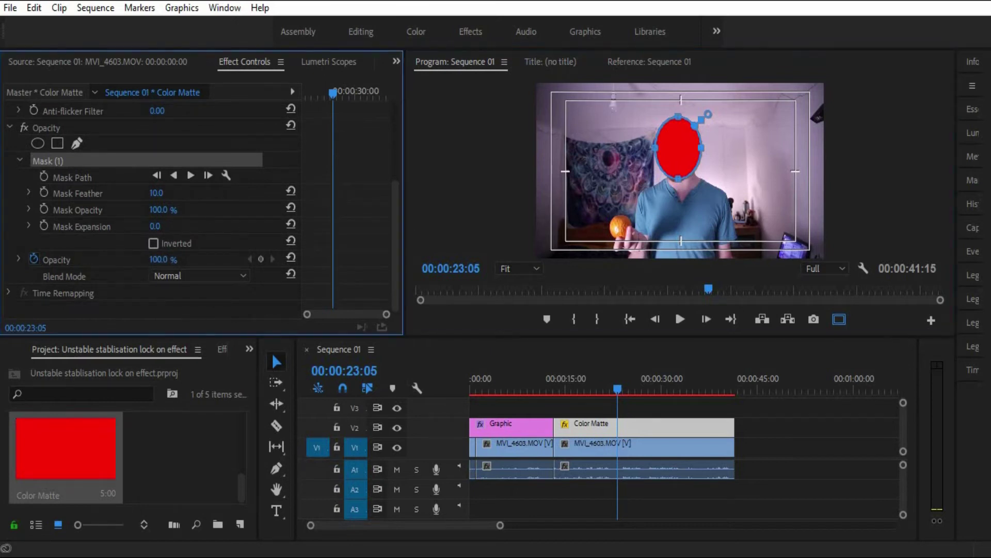
type("26")
key("Return")
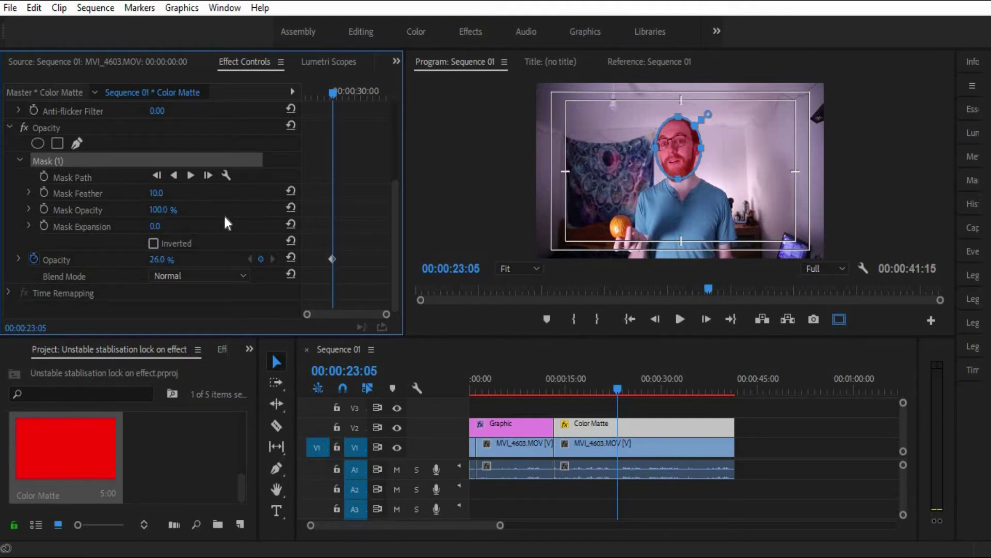
Move the playhead back to 00:00:00:00 and zoom the timeline in on the opening seconds
left_click_drag(506, 380, 418, 392)
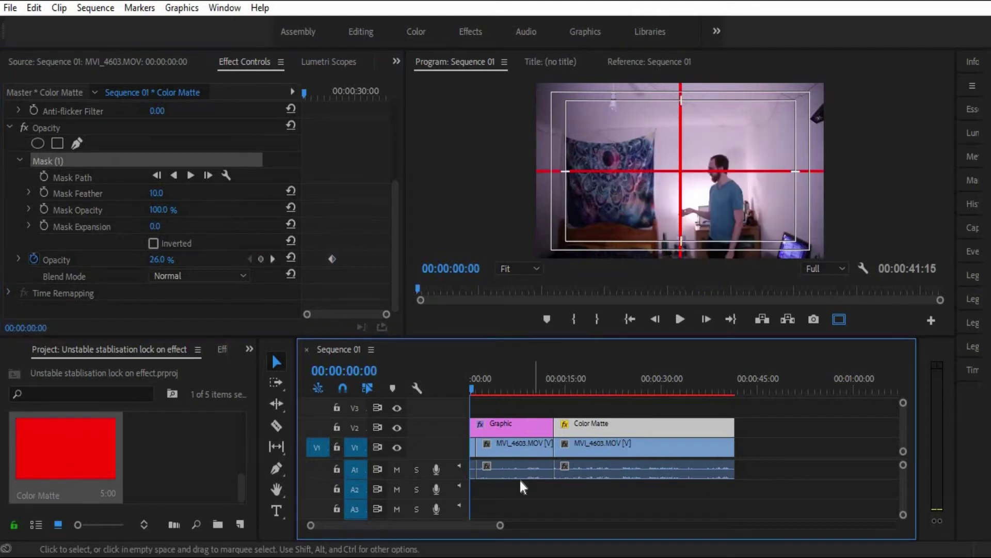
left_click_drag(500, 525, 438, 529)
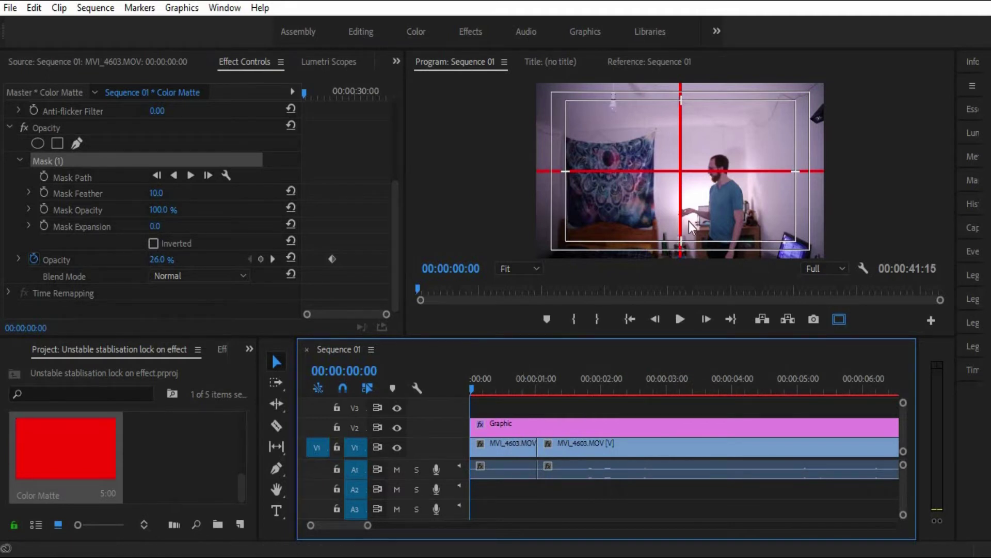
Select the first MVI_4603 clip and enable Position and Scale keyframing
left_click(508, 443)
key("shift+Right")
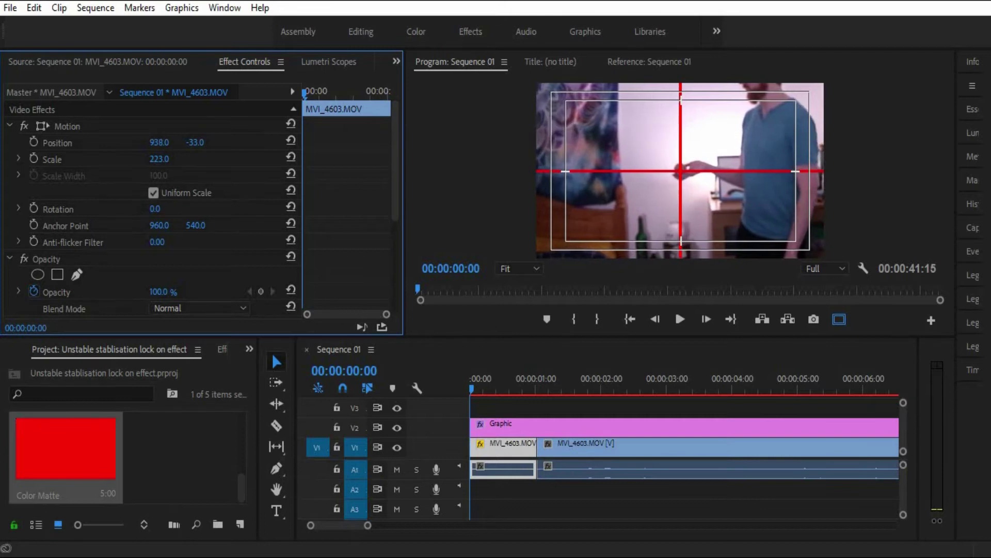
left_click(34, 142)
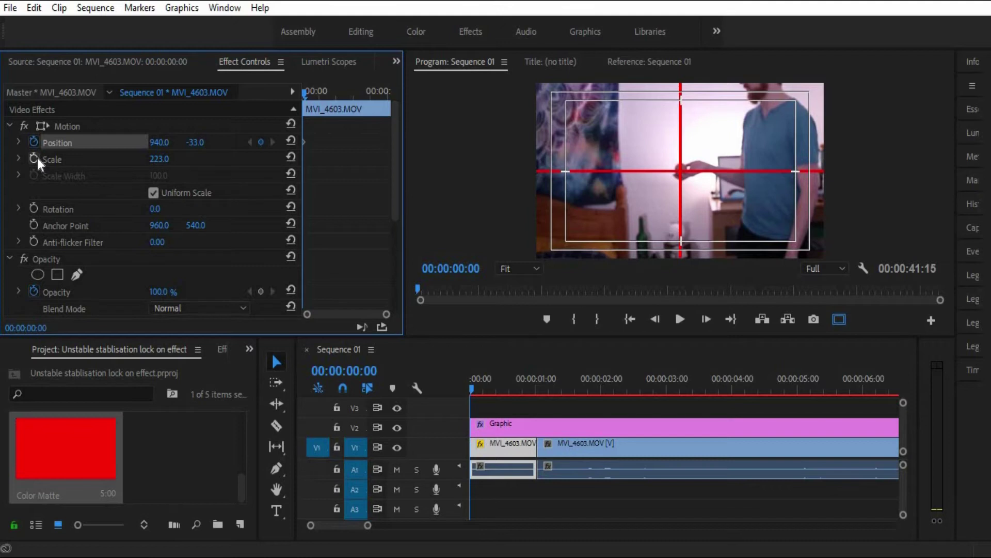
left_click(37, 158)
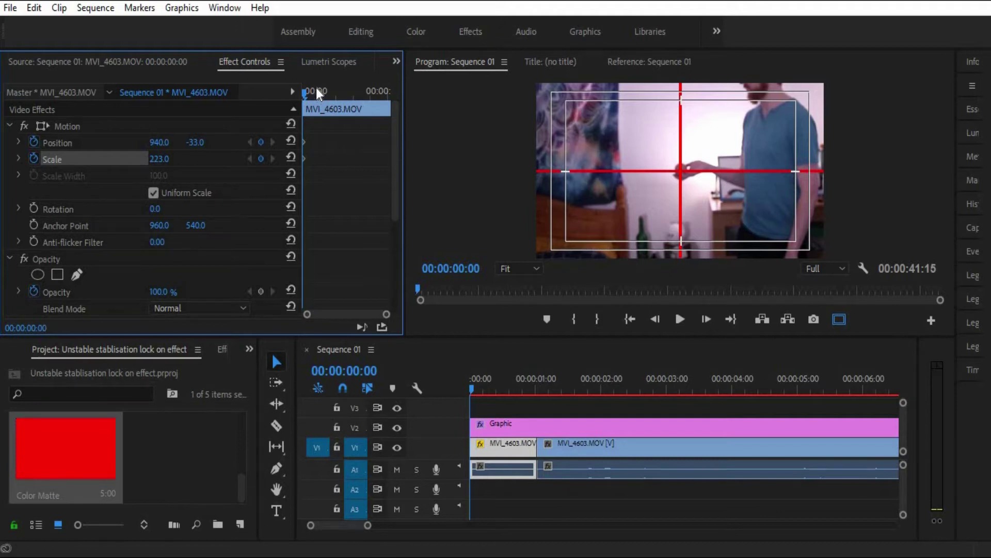
Align the orange to the crosshair, keyframing Position 1144.0, 338.0 and Scale 223.0 at 00:00:00:18
key("space")
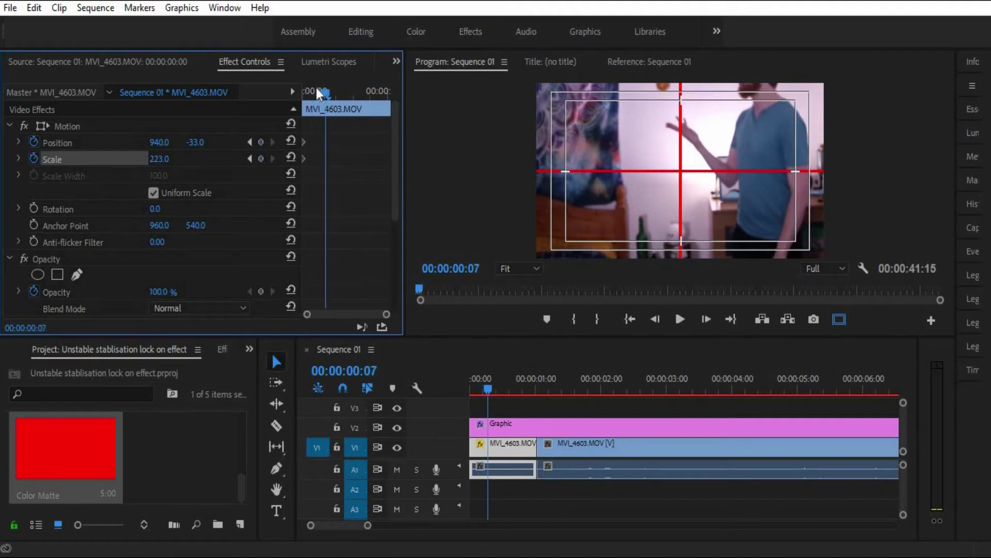
left_click(262, 142)
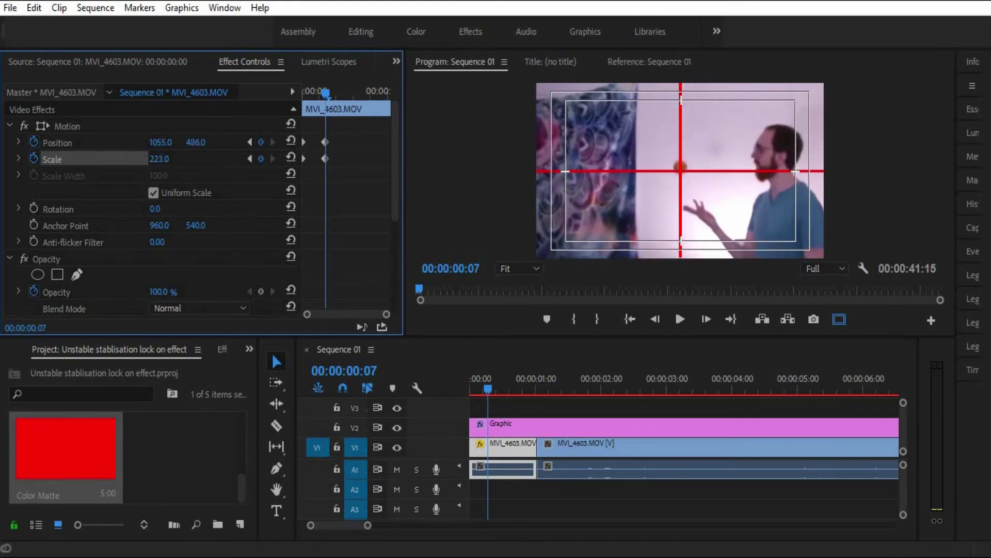
left_click_drag(196, 142, 199, 144)
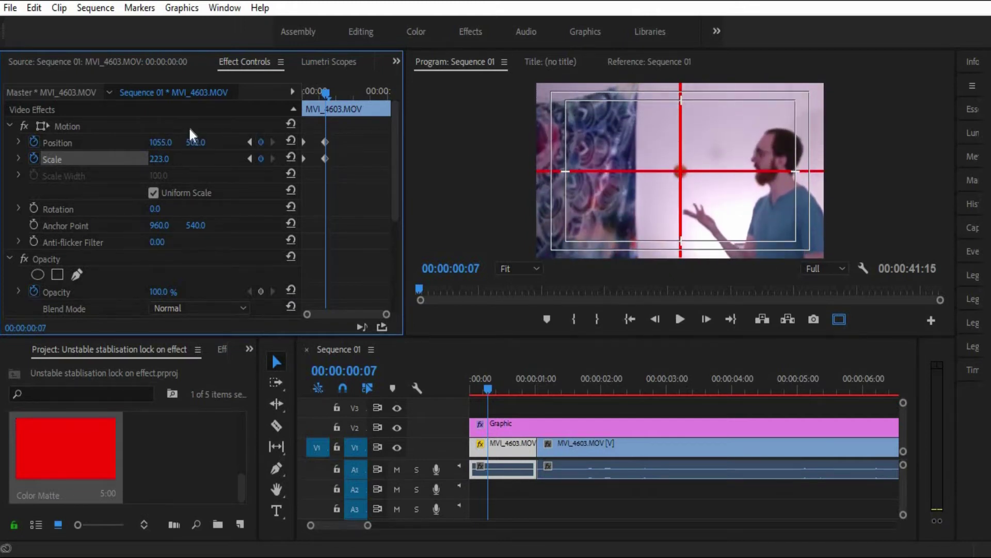
key("space")
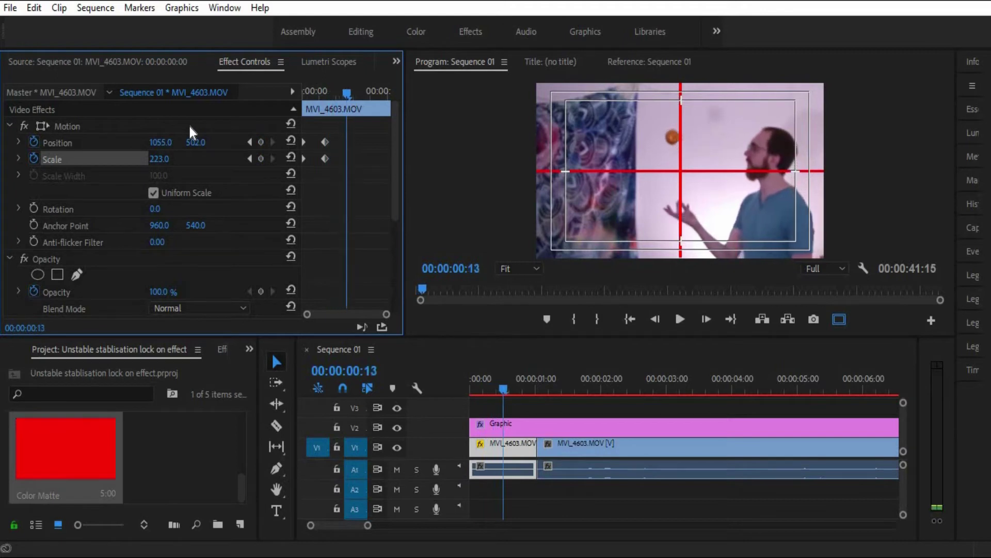
key("Left")
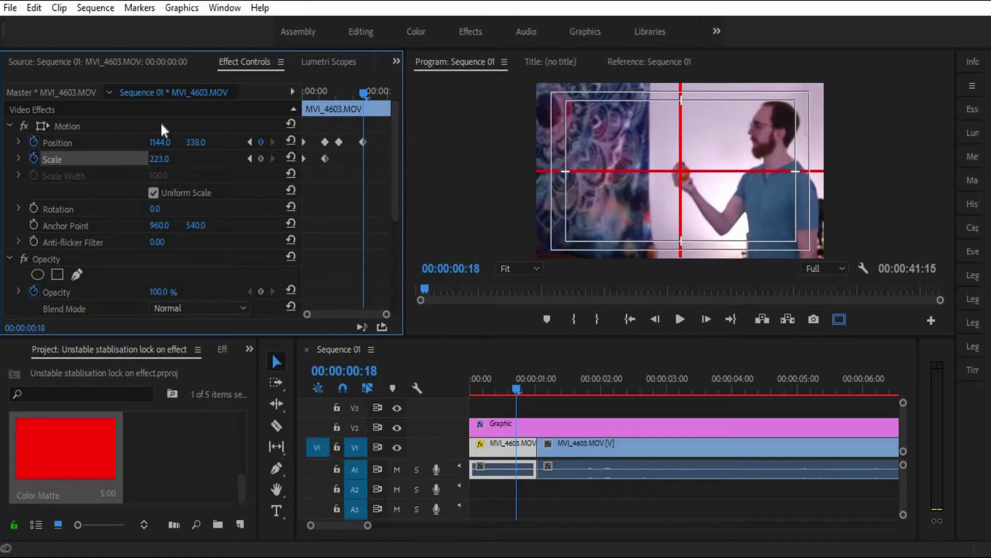
Scrub back and forth through the first clip's opening frames to review the orange's tracking
left_click(526, 392)
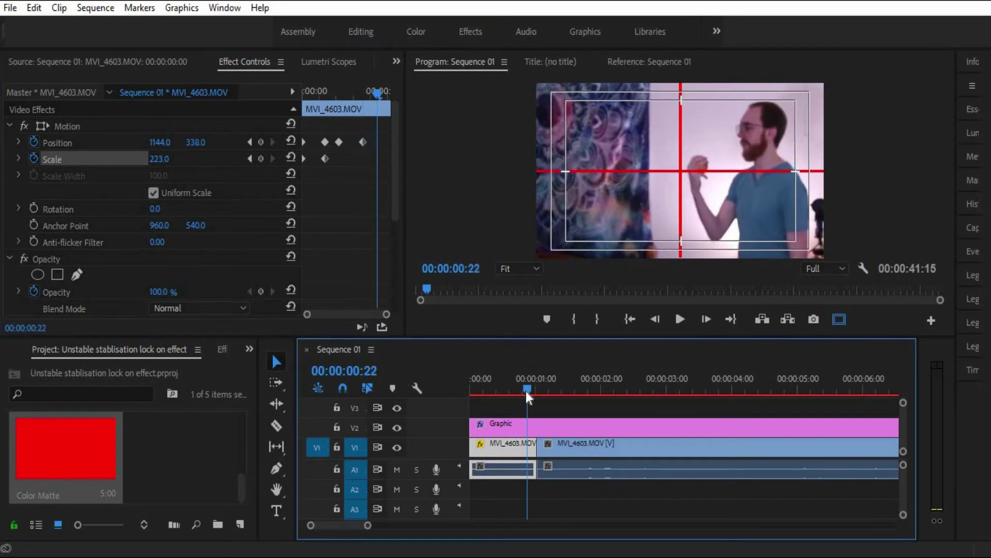
left_click_drag(525, 392, 508, 392)
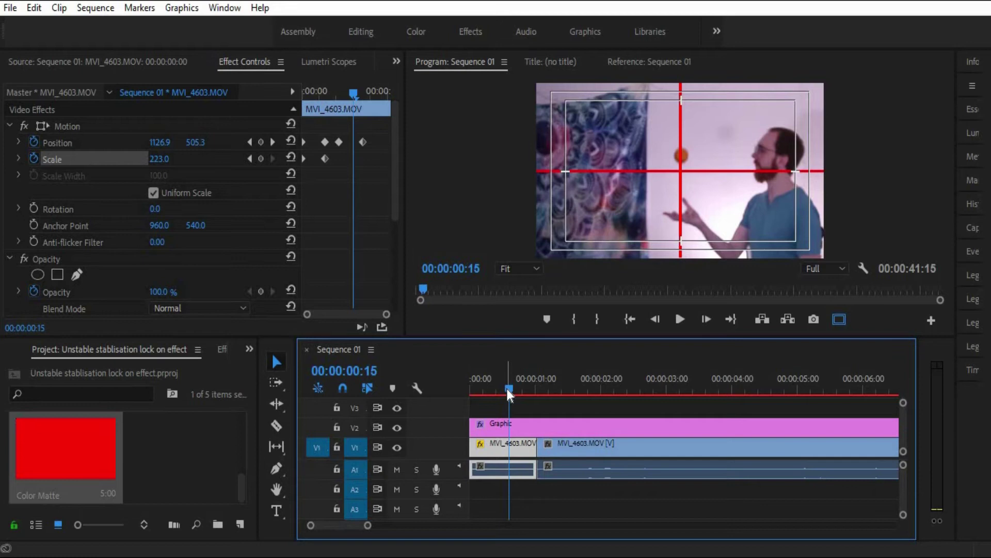
left_click_drag(509, 389, 573, 394)
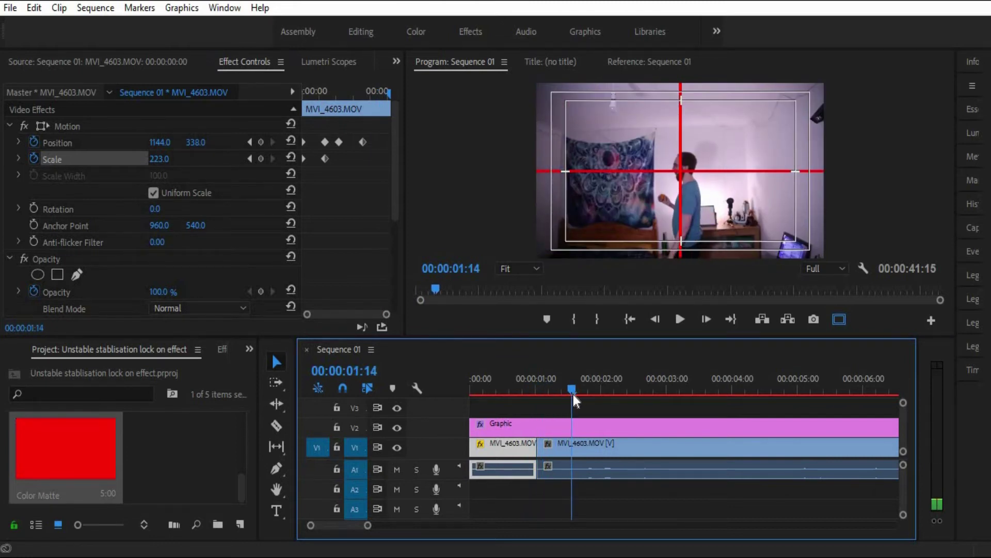
left_click_drag(573, 394, 523, 401)
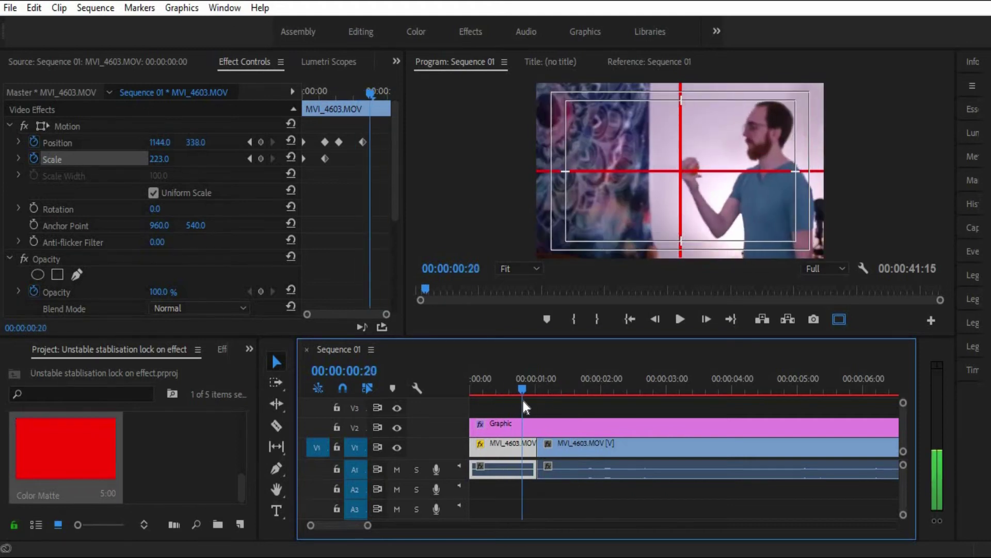
From frame 0, step forward adding Position keyframes like 1138.5, 505.6, then replay the tracked frames
left_click(197, 131)
key("Home")
key("Right")
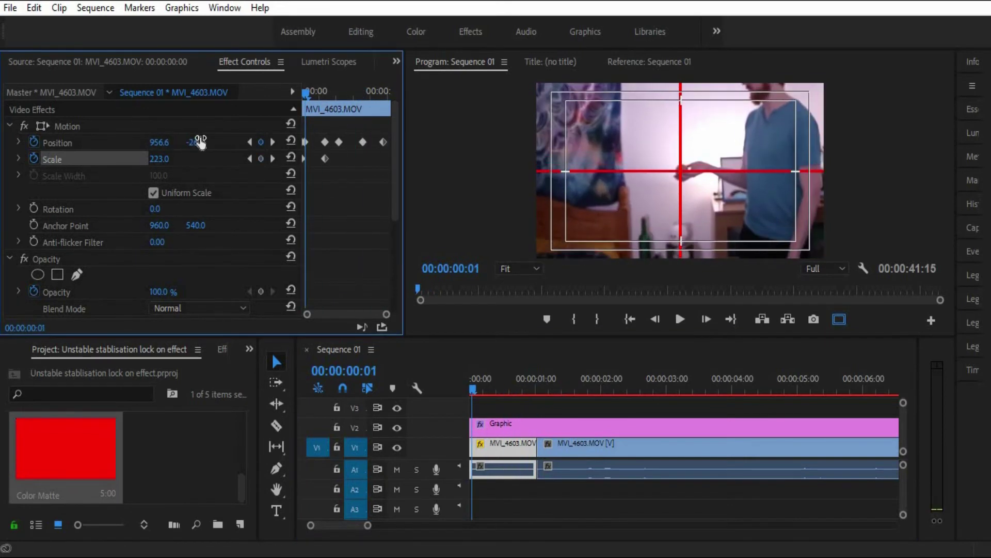
key("Right")
key("Right")
left_click_drag(194, 141, 164, 142)
key("space")
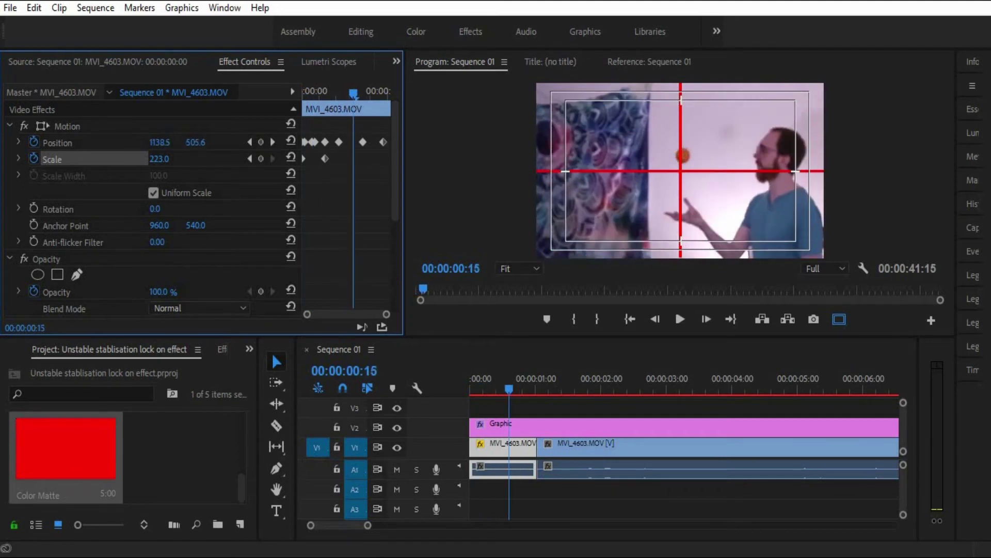
left_click(519, 405)
key("Home")
left_click(516, 399)
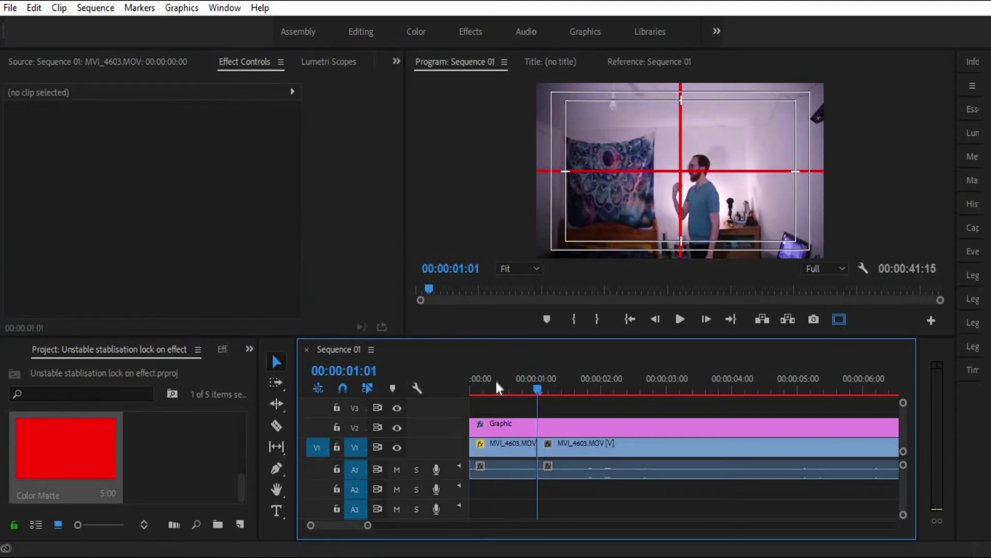
key("Home")
left_click(524, 388)
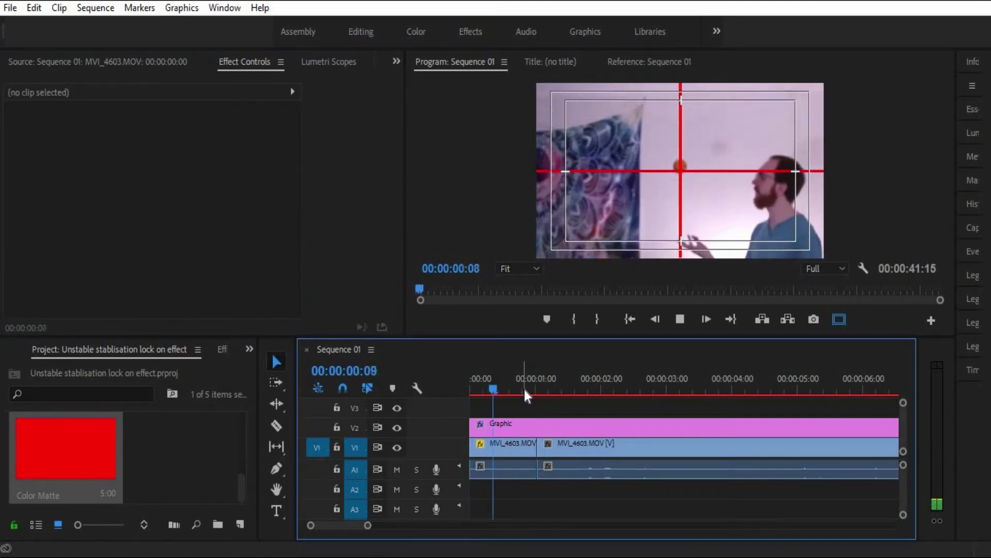
key("space")
key("space")
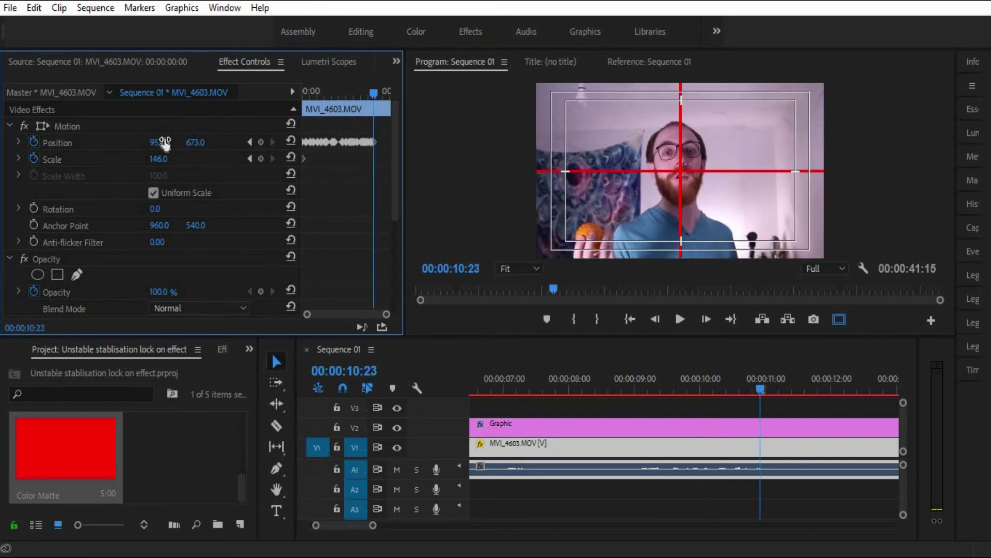
Fit the whole sequence in the timeline and play back from around eleven seconds
left_click(195, 145)
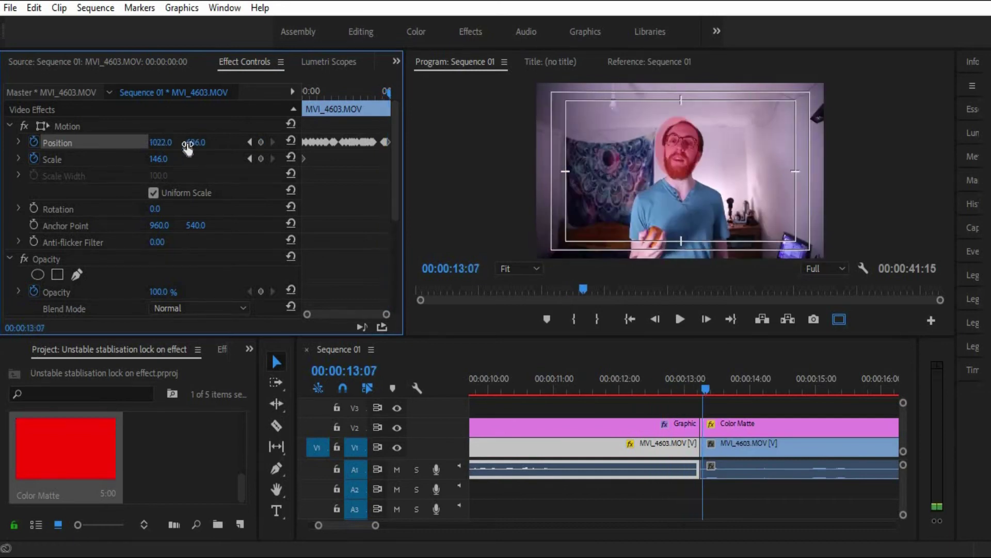
key("backslash")
left_click(494, 388)
left_click(514, 410)
key("space")
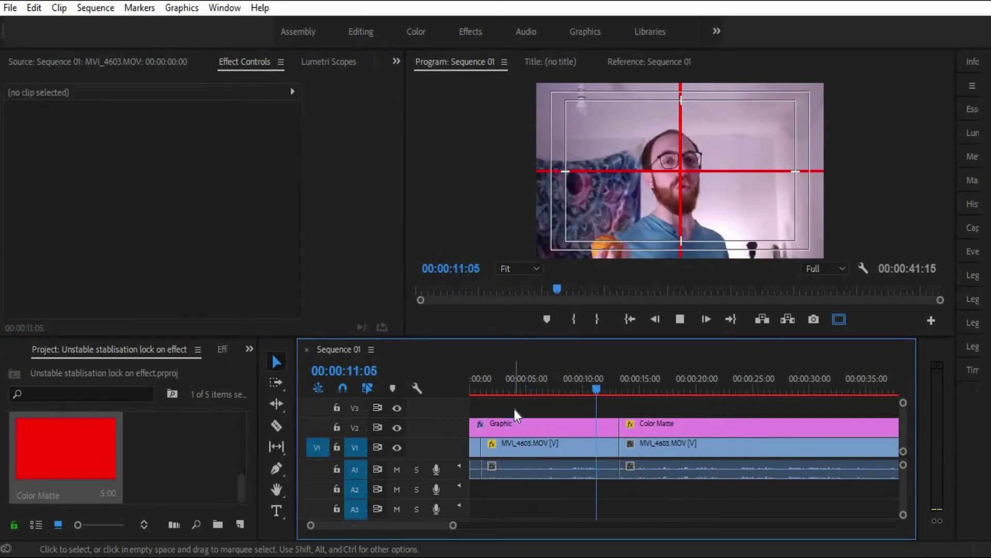
Scrub the playhead forward to where the second clip begins, around 00:00:13:06
left_click_drag(584, 386, 631, 385)
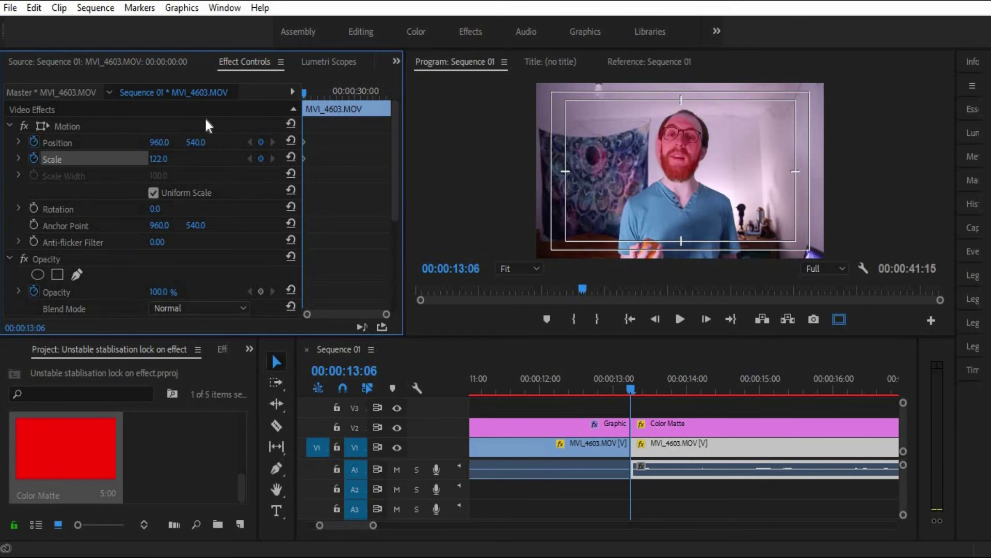
Play the face clip and adjust Position, keyframing Y 578.0 at 00:00:17:15
key("space")
left_click(165, 142)
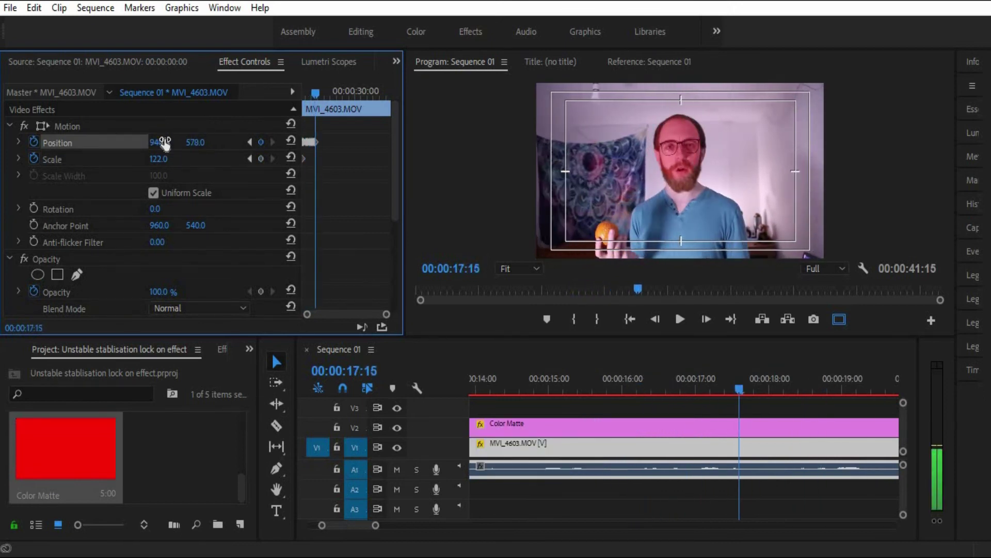